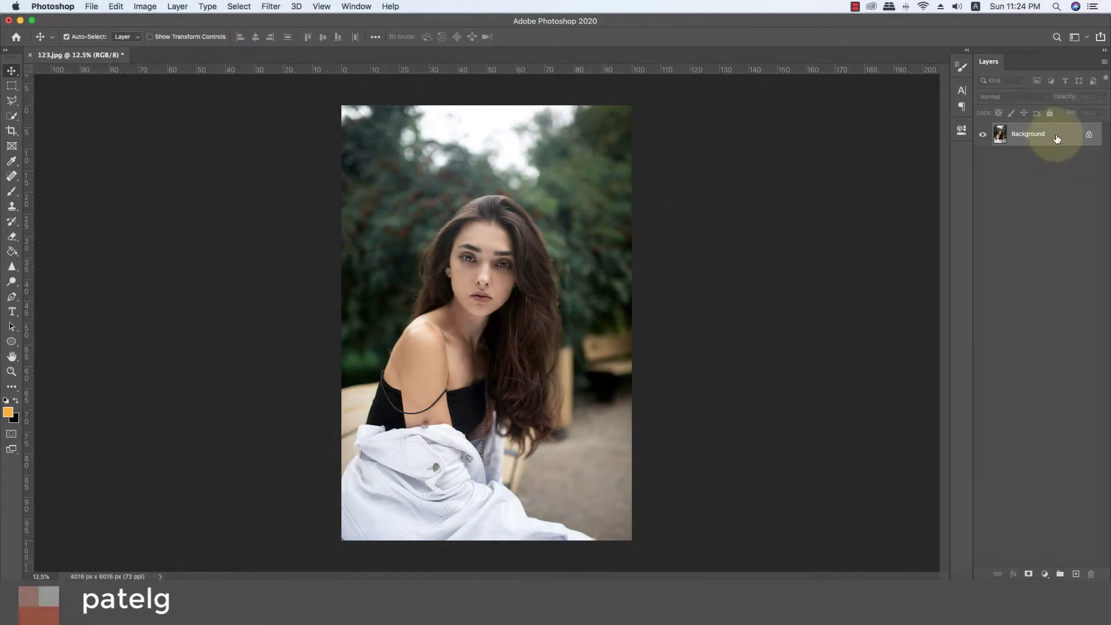
Duplicate the portrait's Background layer into a Background copy layer
left_click_drag(1062, 134, 1087, 575)
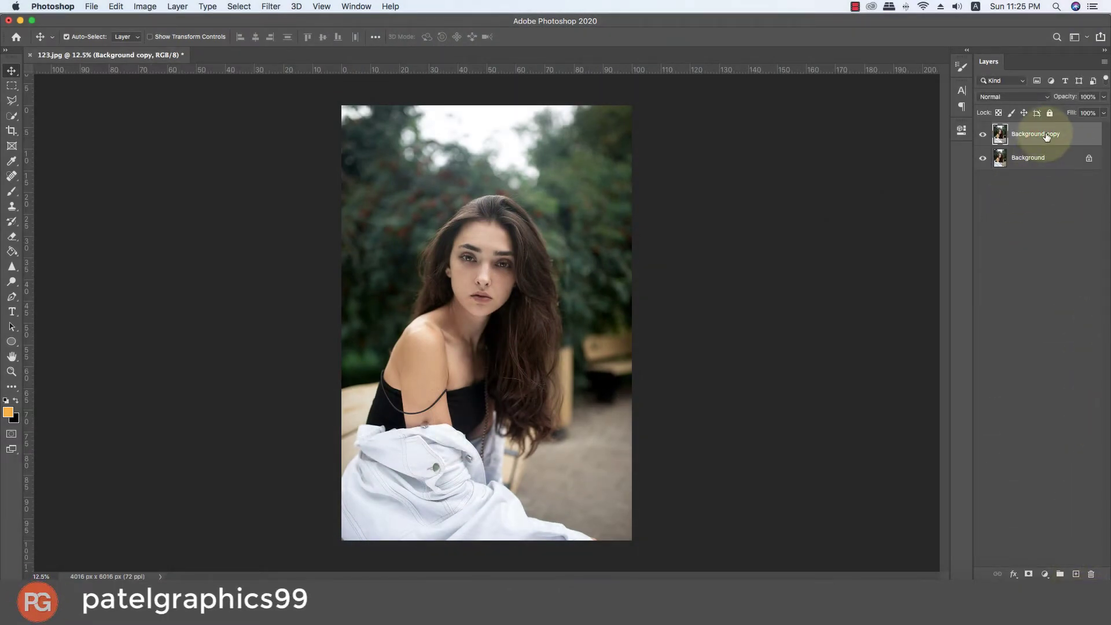
Convert the Background copy layer to a Smart Object
right_click(1069, 138)
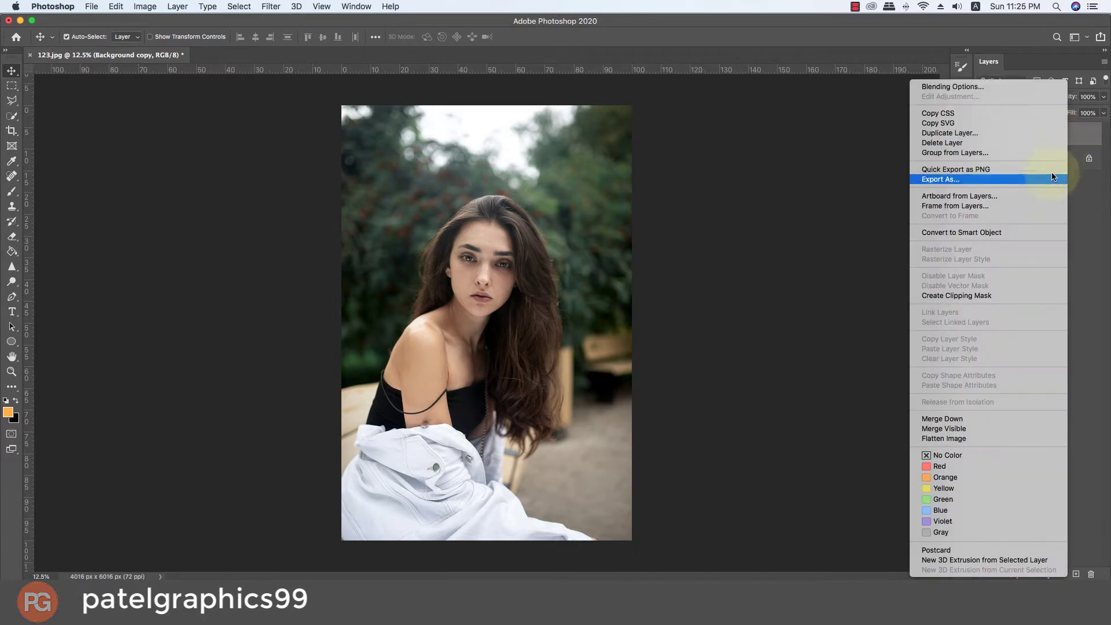
left_click(962, 234)
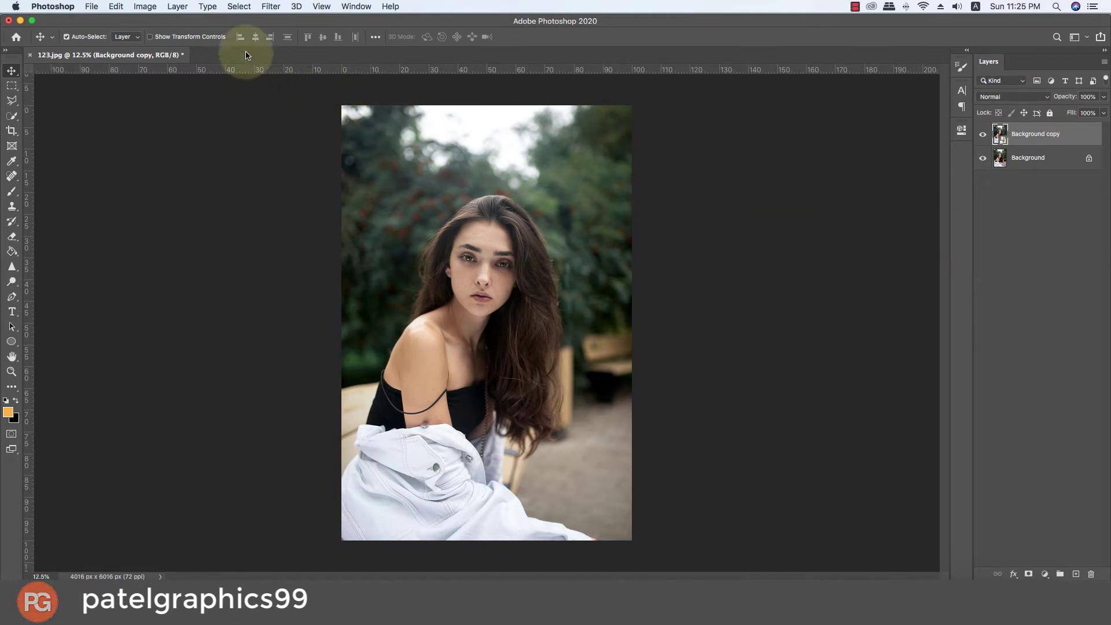
Apply the Camera Raw Filter to Background copy and show its Calibration settings
left_click(268, 7)
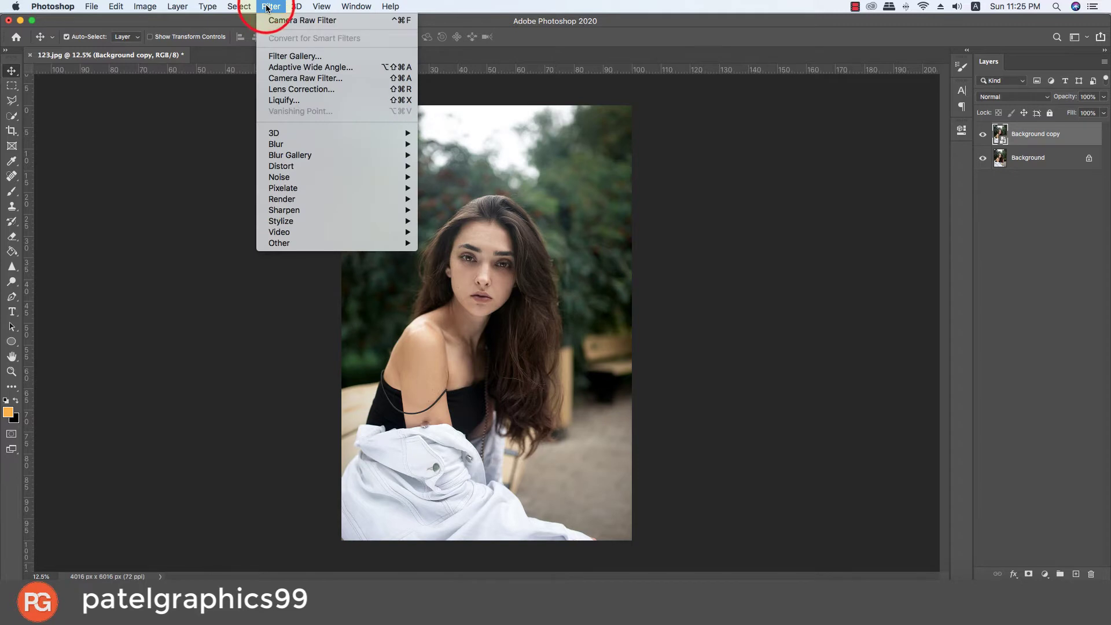
left_click(303, 80)
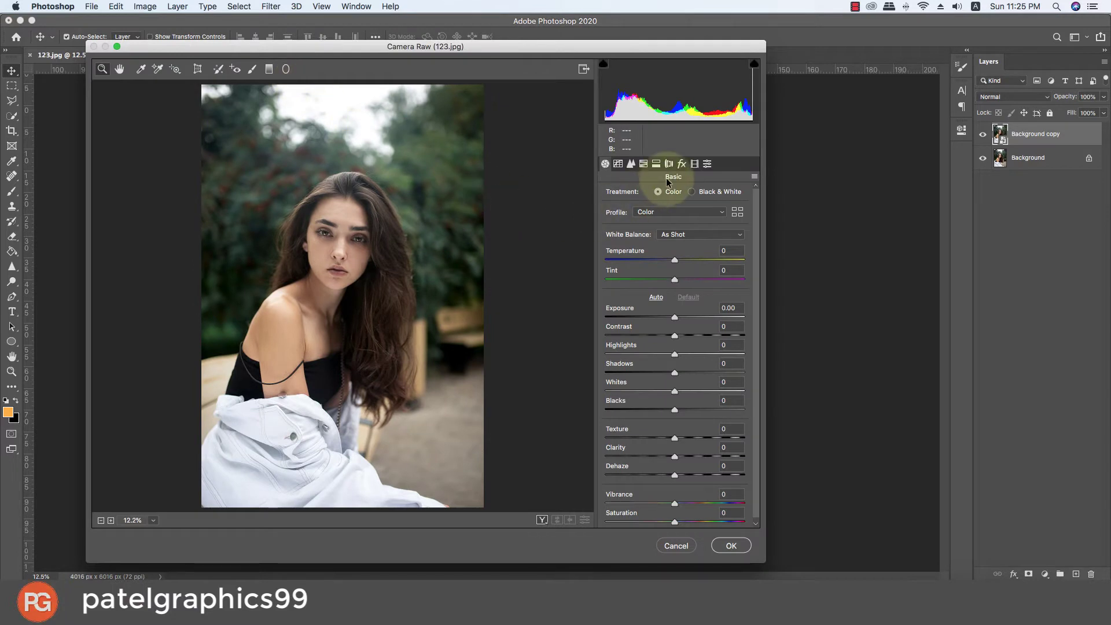
left_click(706, 165)
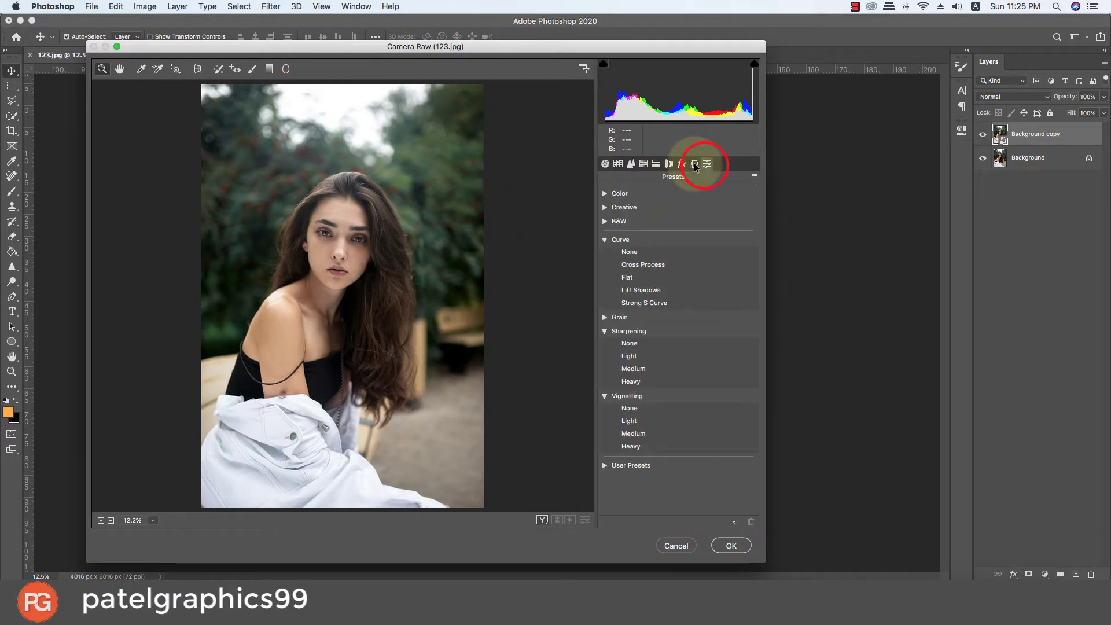
left_click(695, 166)
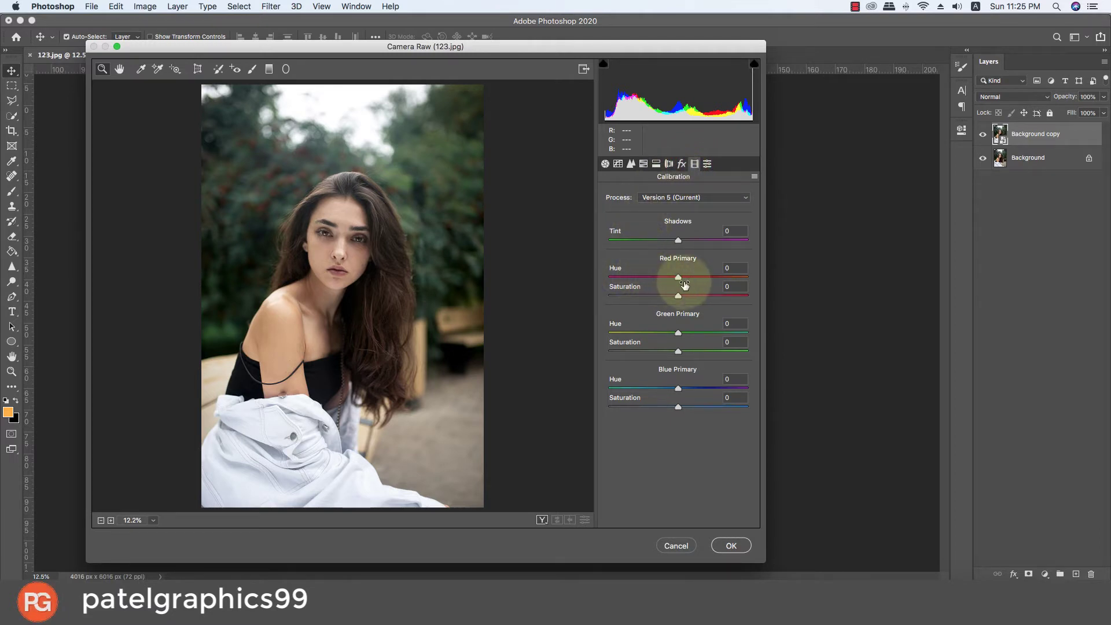
Set calibration Red hue +70/sat -55, Green +70/-45, Blue -73/+100
mouse_move(679, 277)
left_mouse_down()
mouse_move(728, 282)
mouse_move(627, 296)
mouse_move(641, 297)
left_mouse_up()
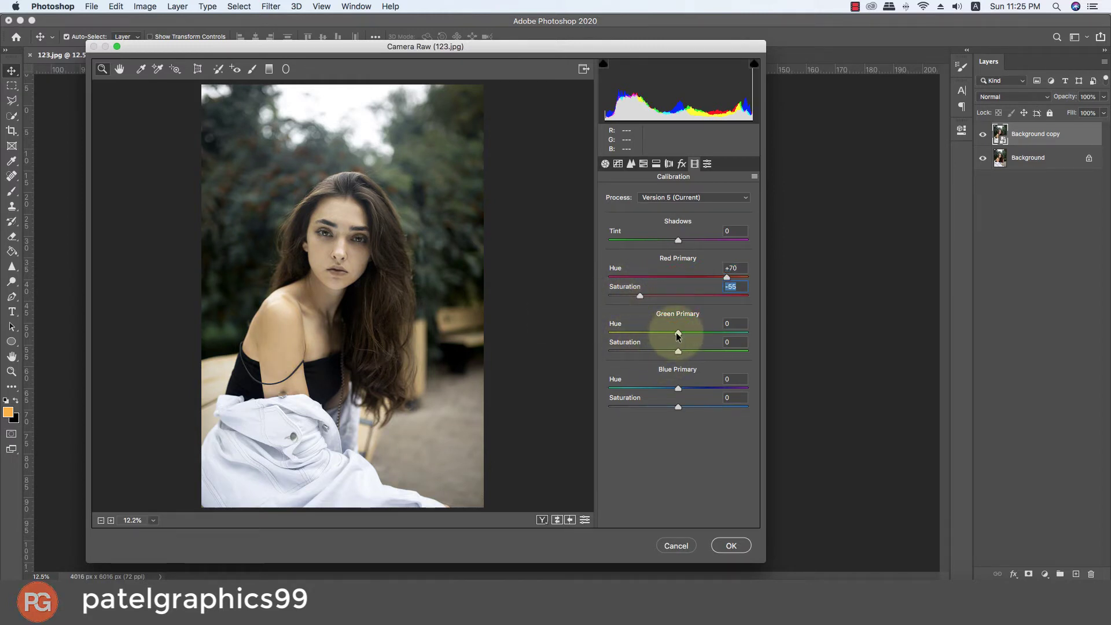
mouse_move(676, 334)
left_mouse_down()
mouse_move(730, 334)
mouse_move(649, 351)
left_mouse_up()
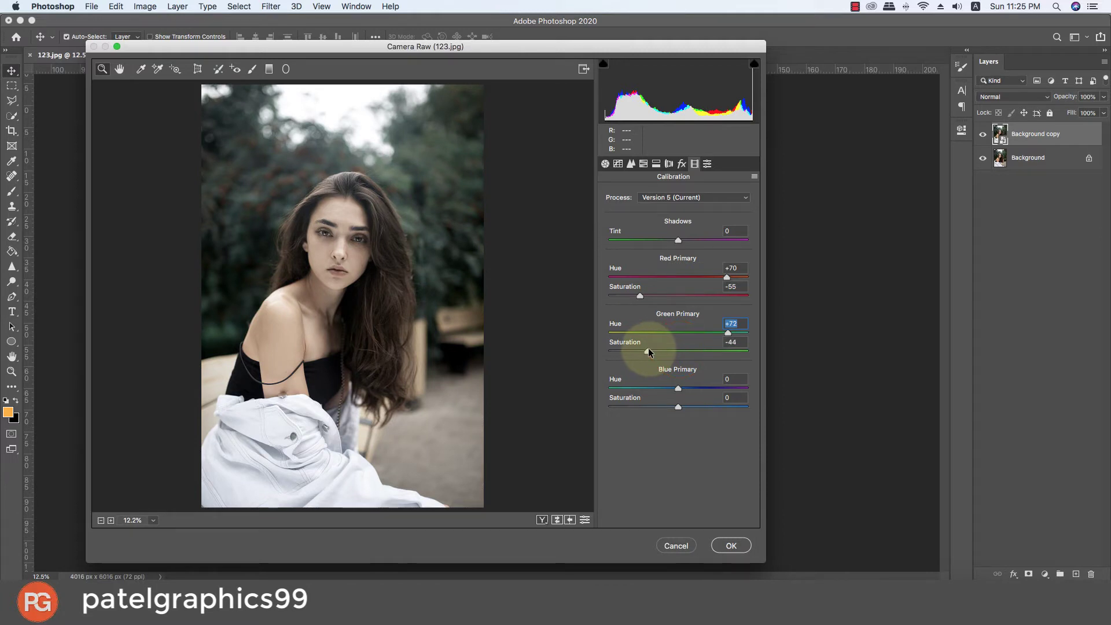
left_click_drag(649, 349, 648, 349)
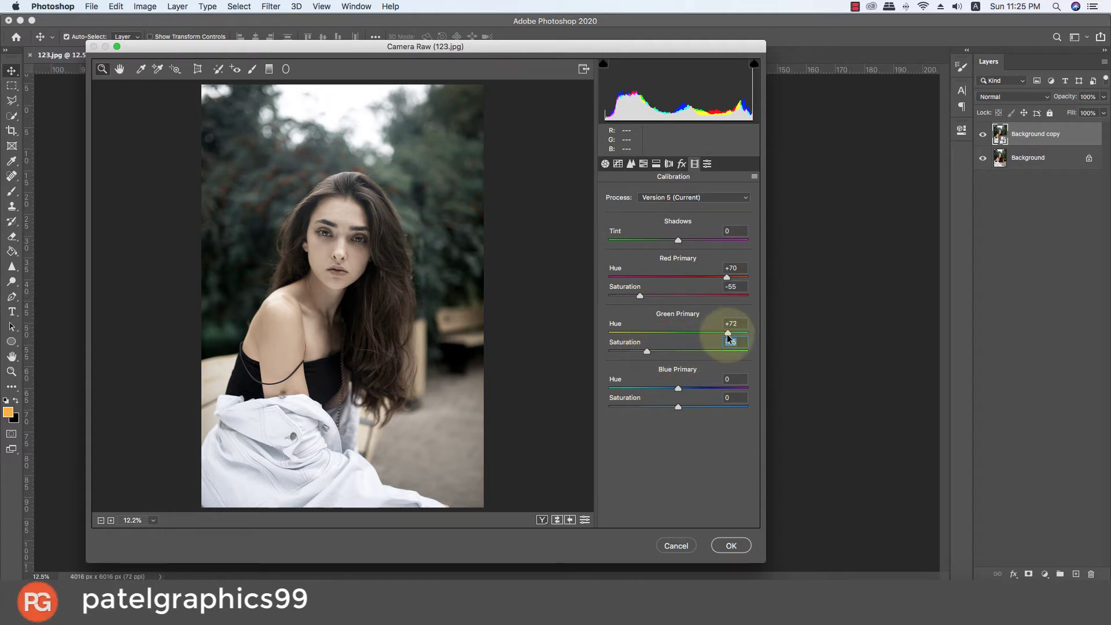
left_click_drag(728, 332, 727, 333)
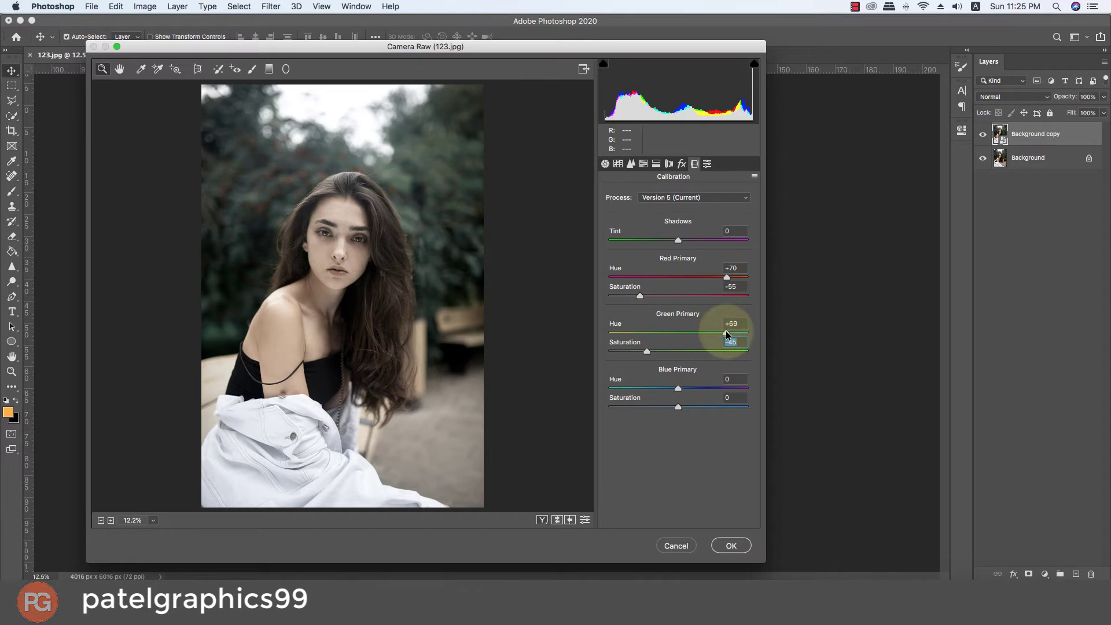
left_click_drag(727, 333, 725, 331)
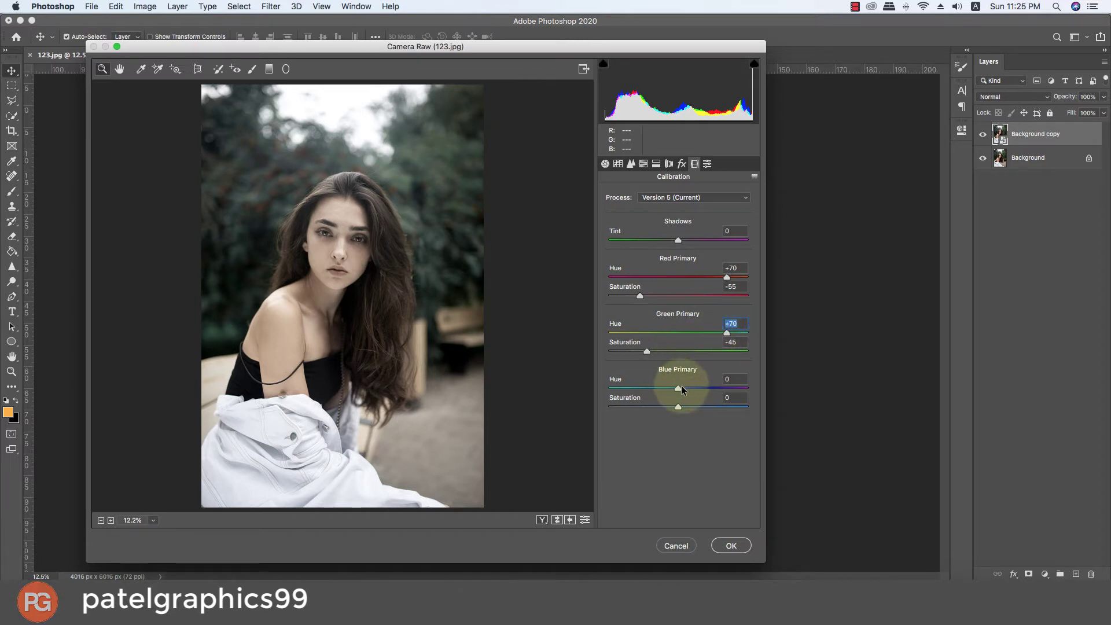
left_click_drag(679, 388, 618, 384)
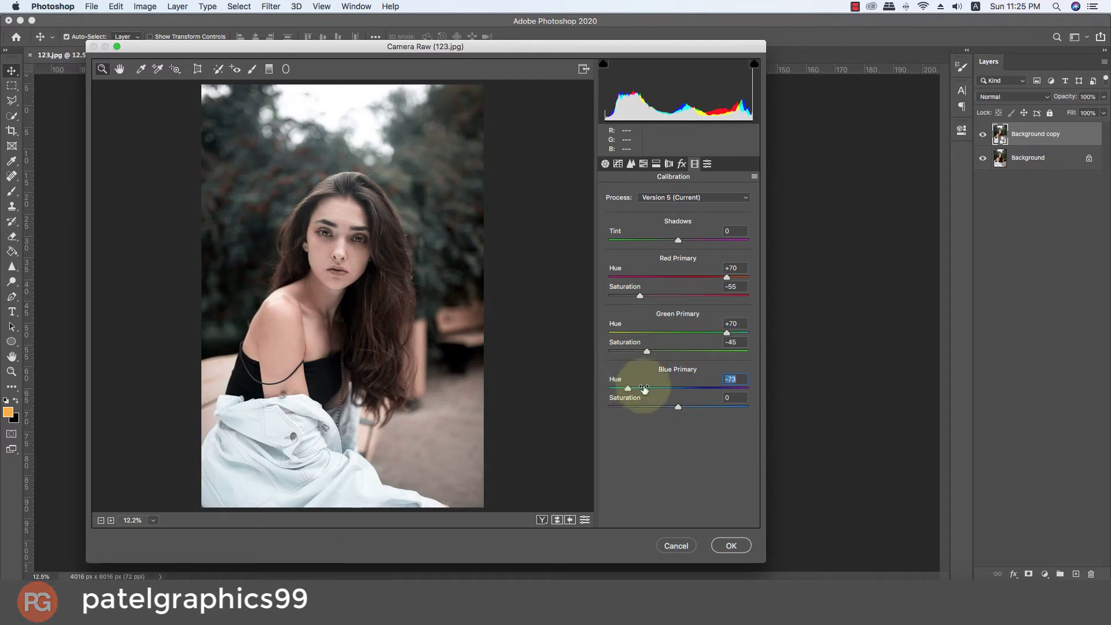
left_click_drag(680, 406, 749, 411)
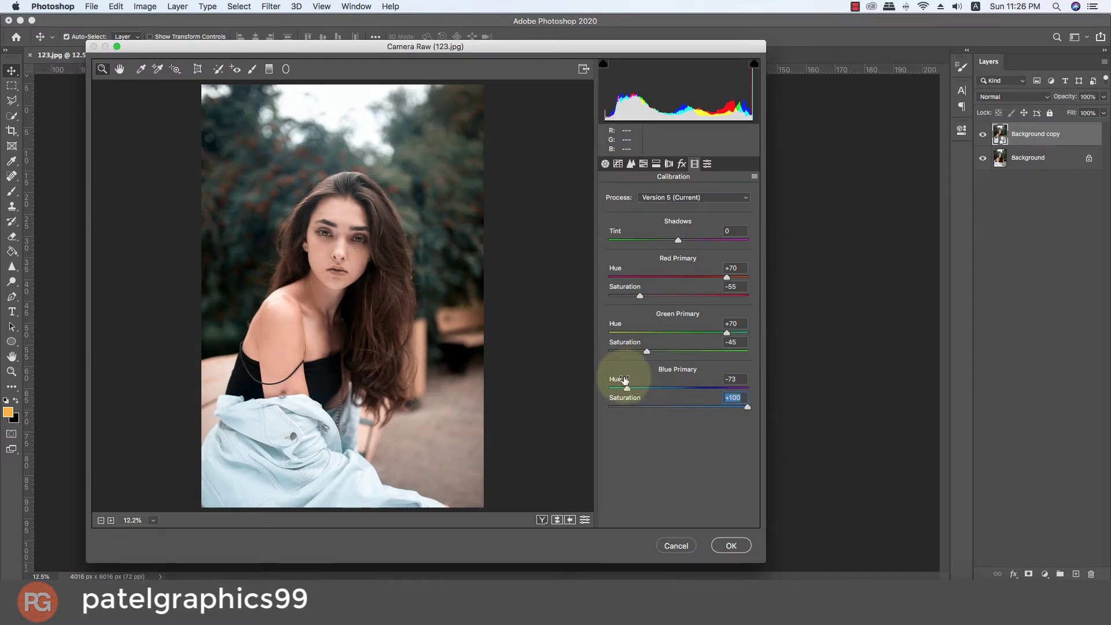
In the Basic panel, set Temperature to -8 and Contrast to +10
left_click(605, 164)
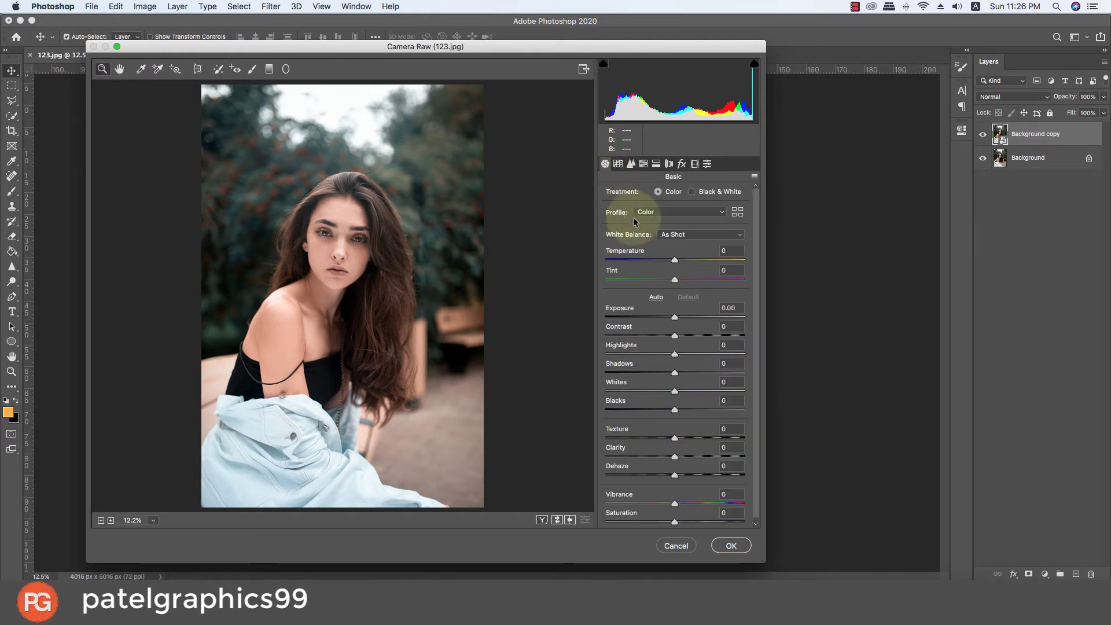
left_click_drag(675, 260, 669, 260)
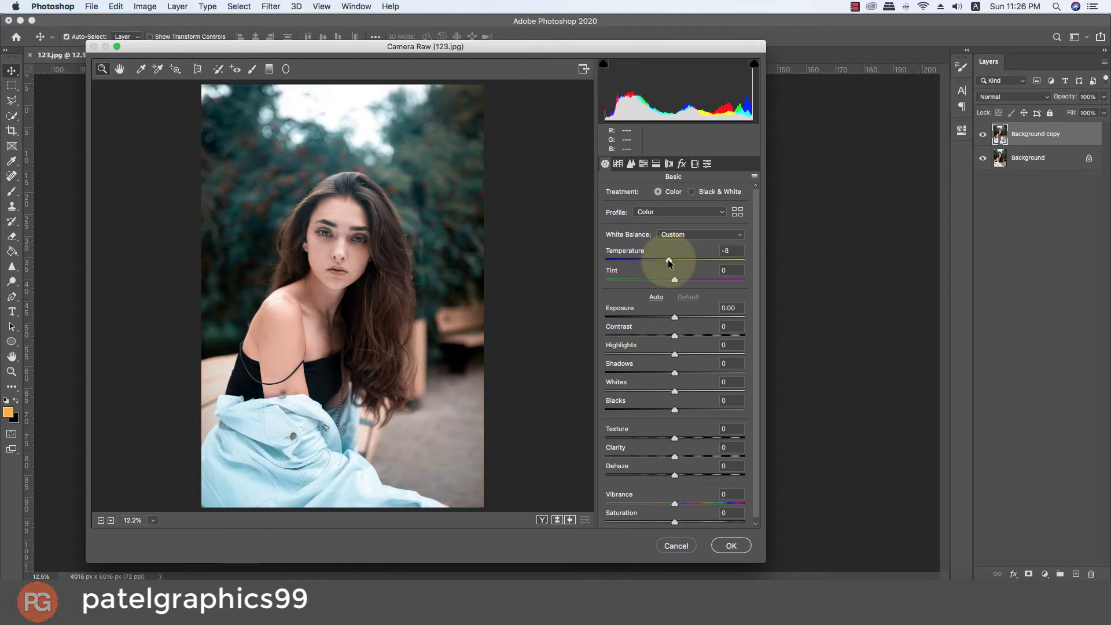
left_click(669, 262)
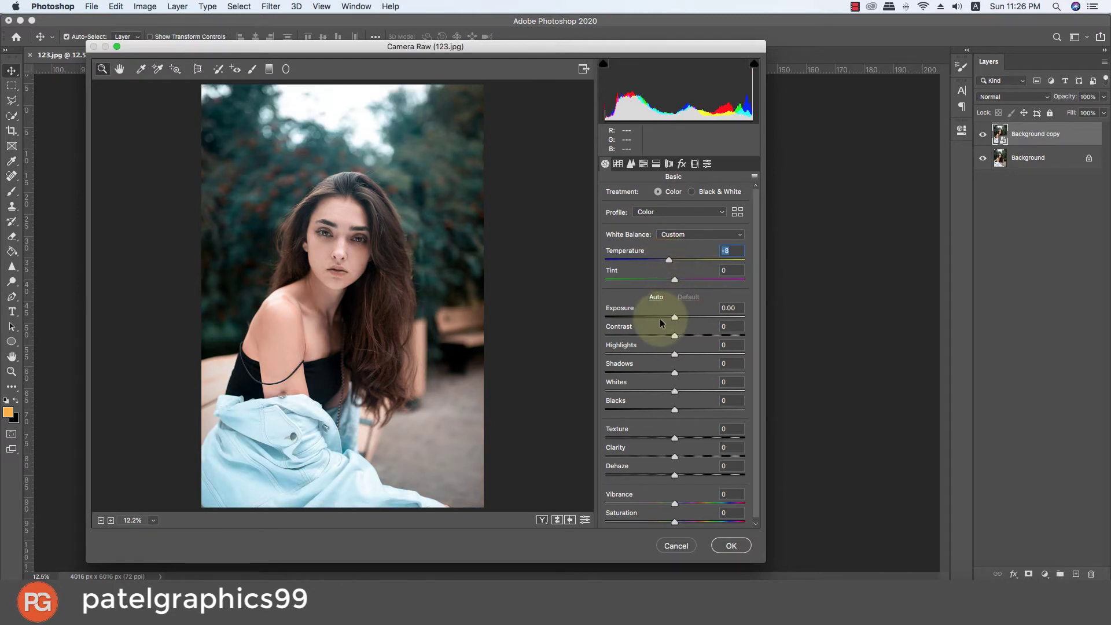
left_click_drag(675, 335, 682, 336)
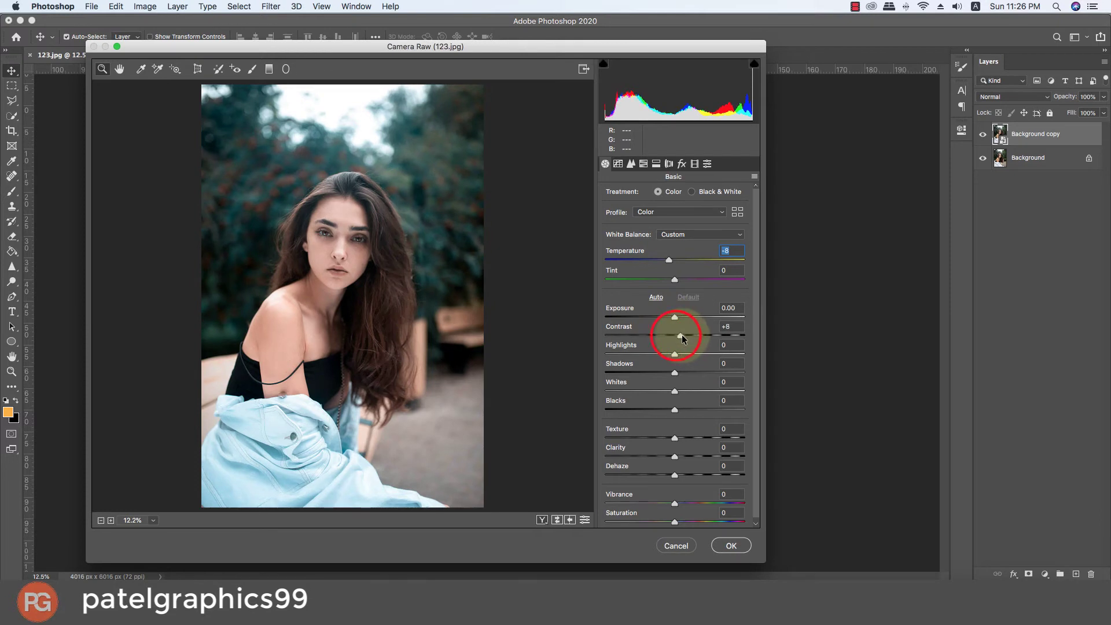
left_click(682, 335)
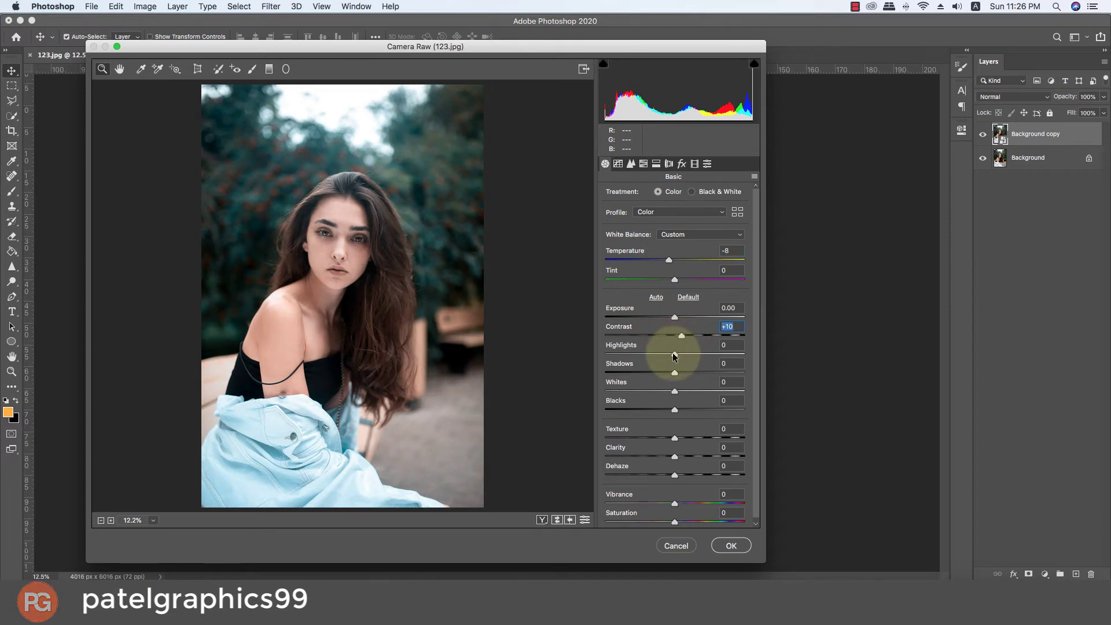
Set Highlights -60, Clarity +20 and Vibrance +10
left_click_drag(675, 355, 655, 355)
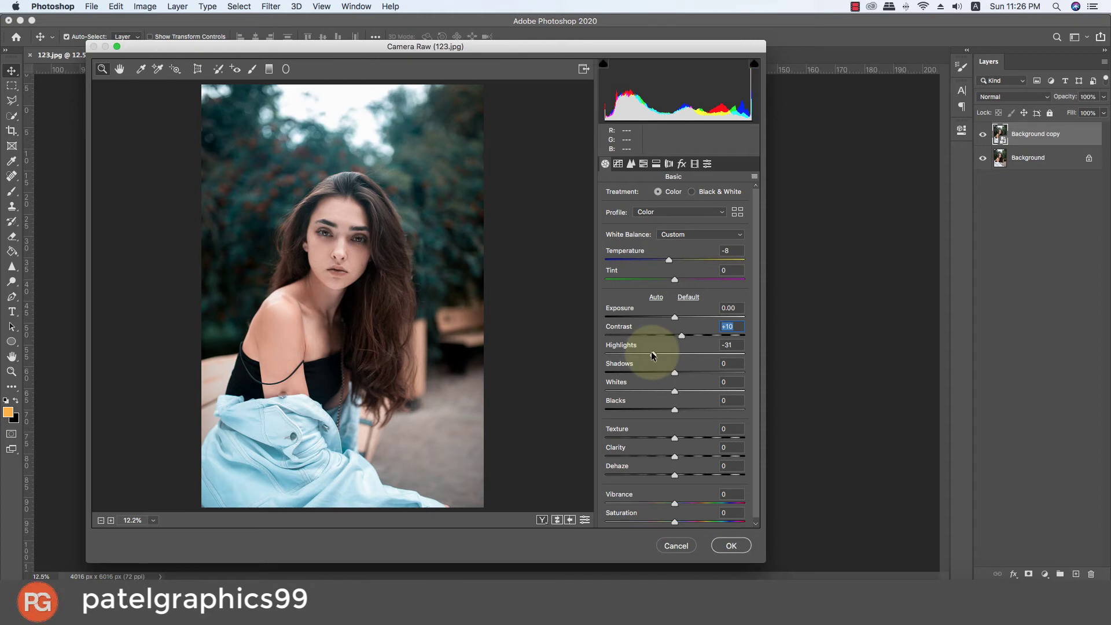
mouse_move(652, 355)
left_mouse_down()
mouse_move(631, 349)
mouse_move(686, 374)
left_mouse_up()
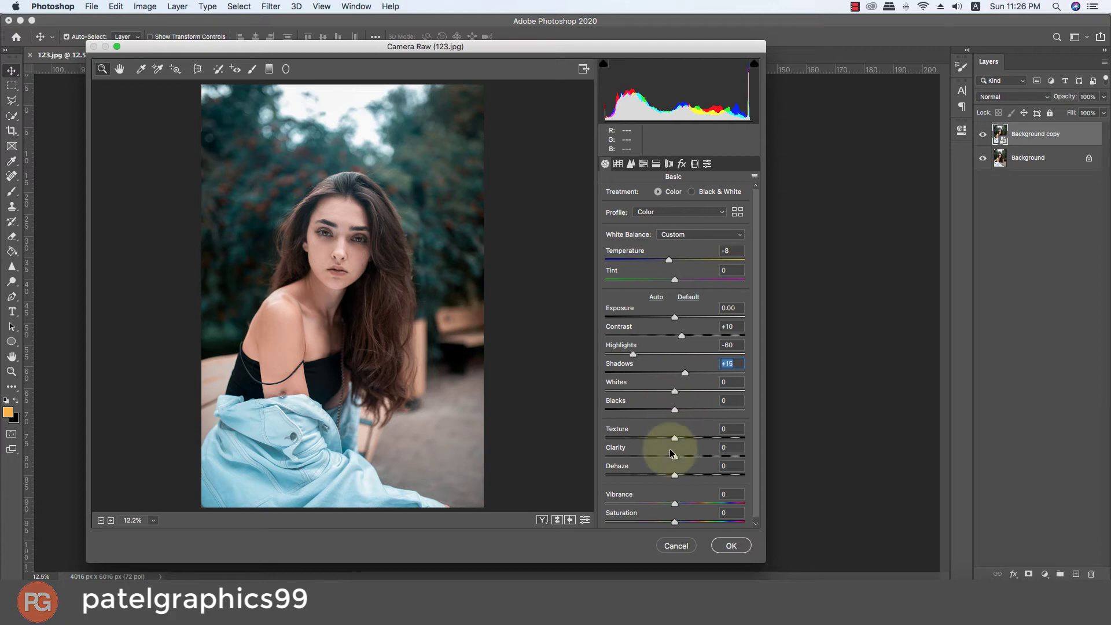
left_click_drag(676, 457, 688, 457)
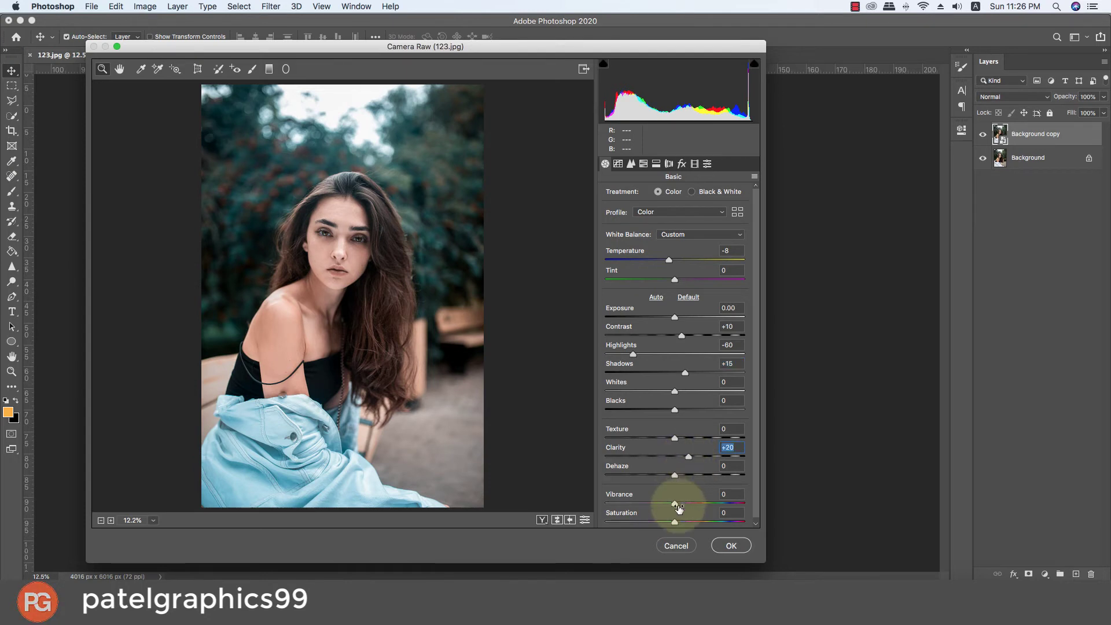
left_click_drag(676, 502, 679, 502)
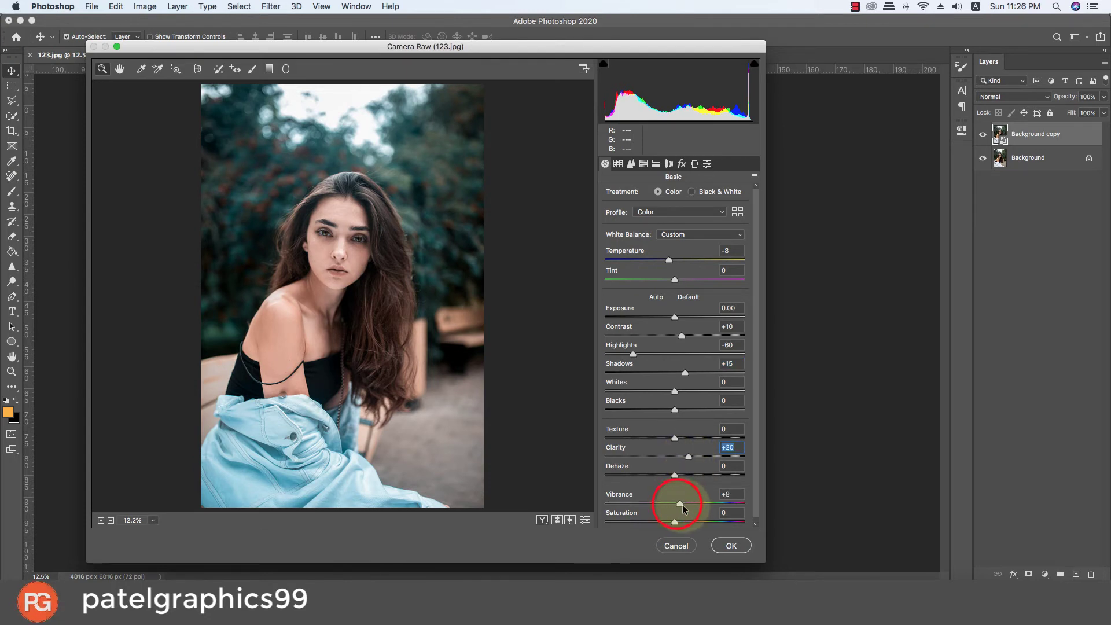
left_click(683, 506)
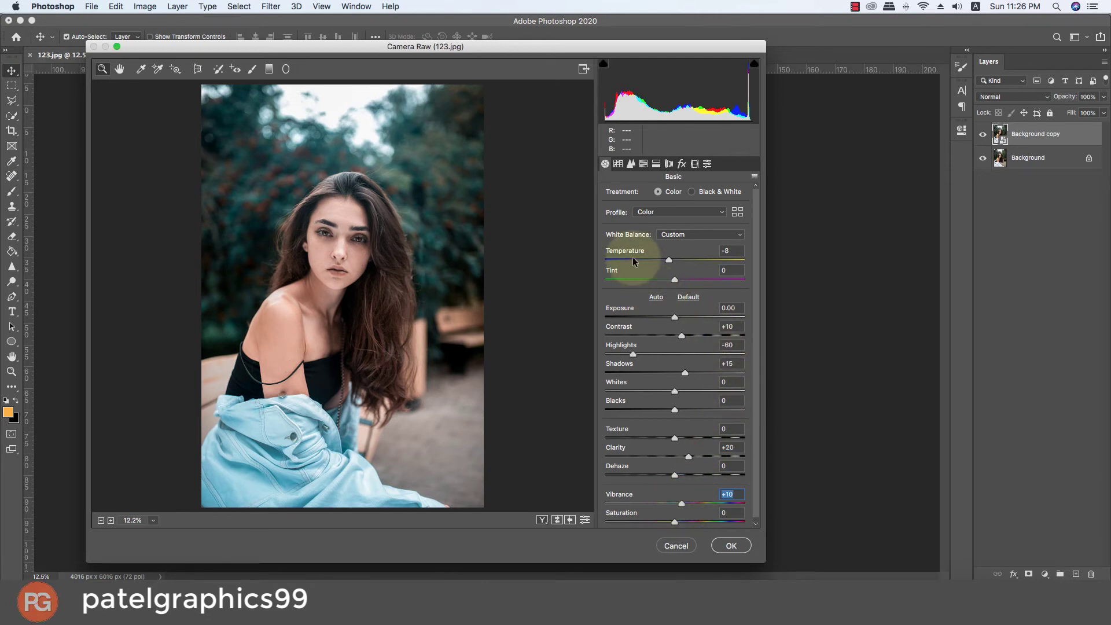
Move the tone curve's shadow point to Input 17, Output 15, then show side-by-side Before/After
left_click(619, 165)
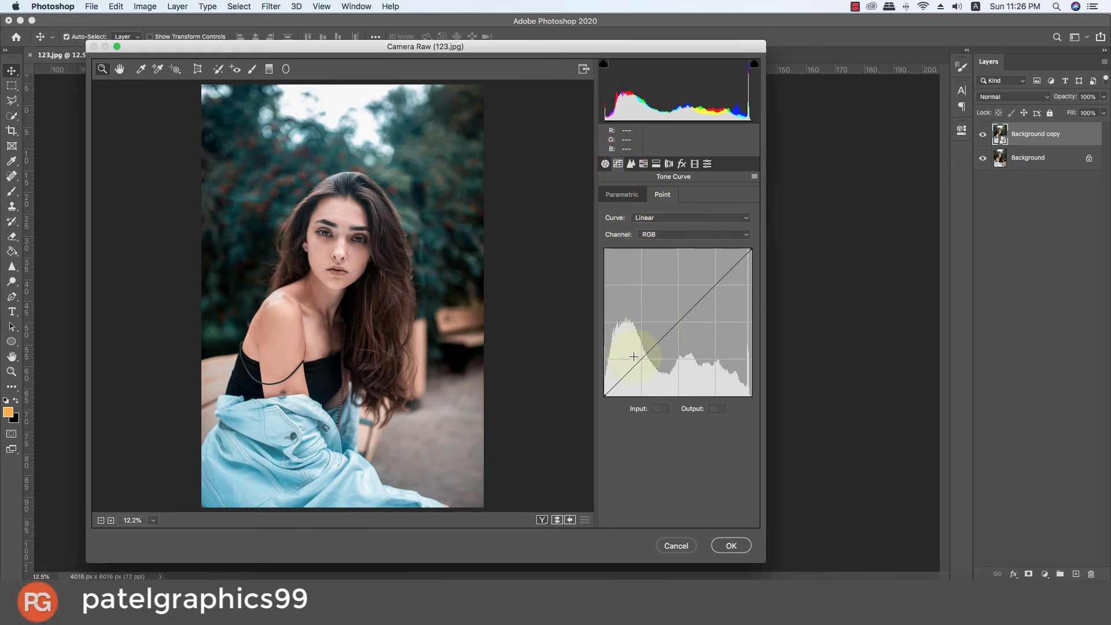
left_click(652, 236)
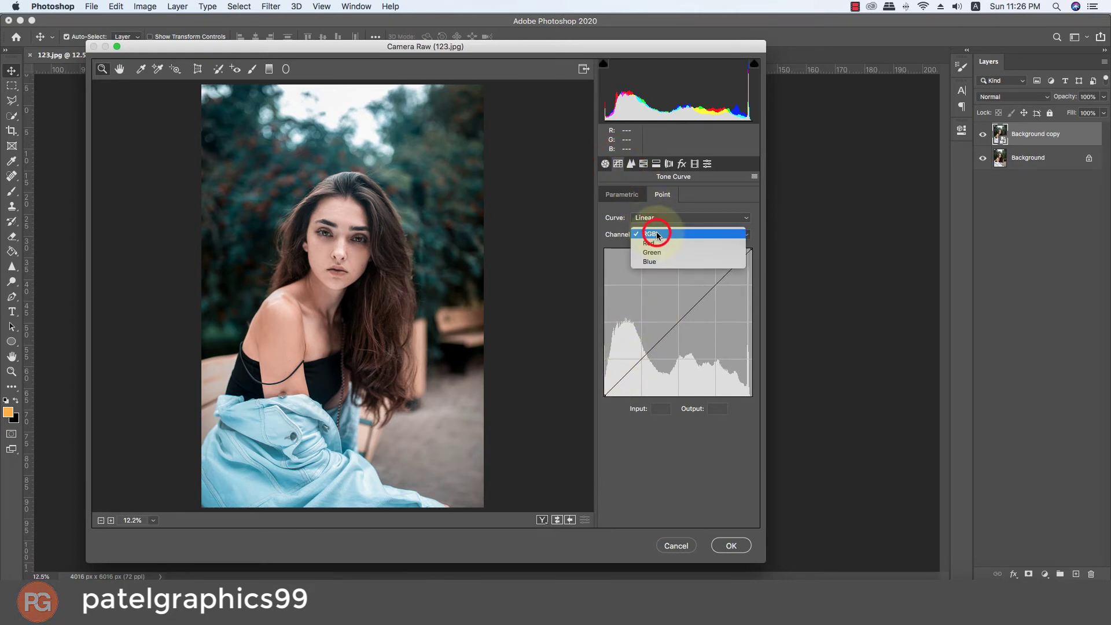
left_click(622, 195)
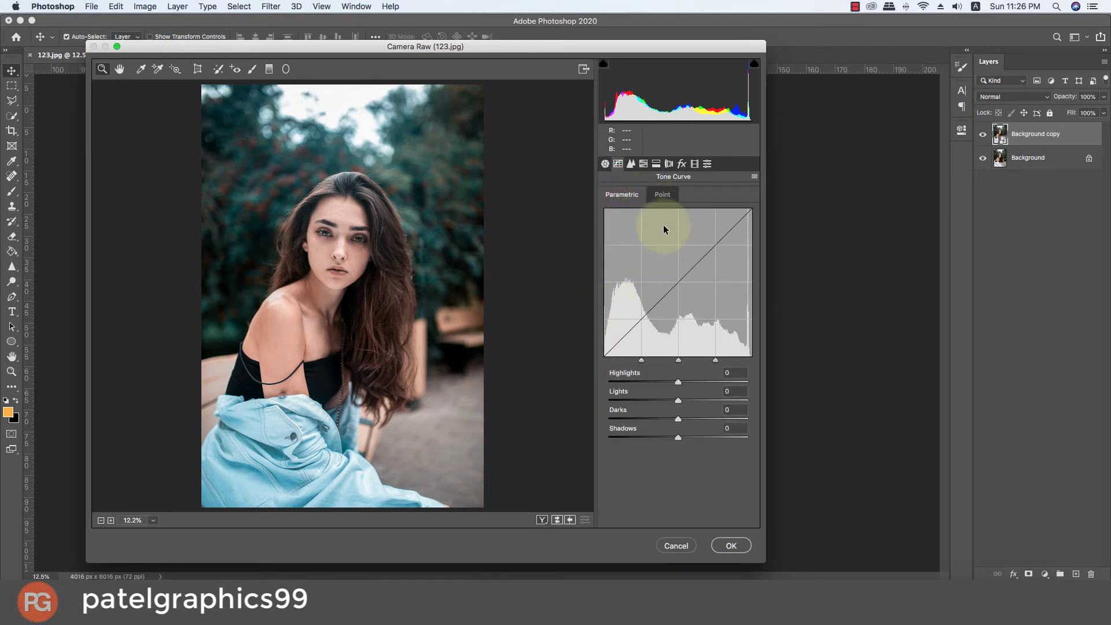
left_click(658, 194)
mouse_move(608, 388)
left_mouse_down()
mouse_move(615, 379)
mouse_move(615, 390)
left_mouse_up()
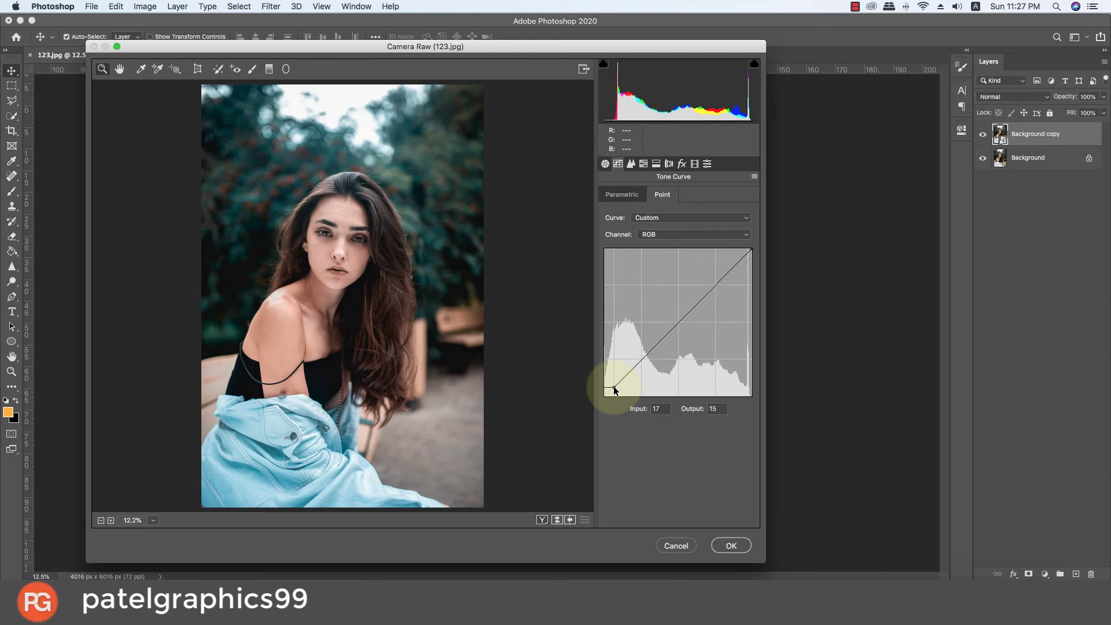
left_click(615, 195)
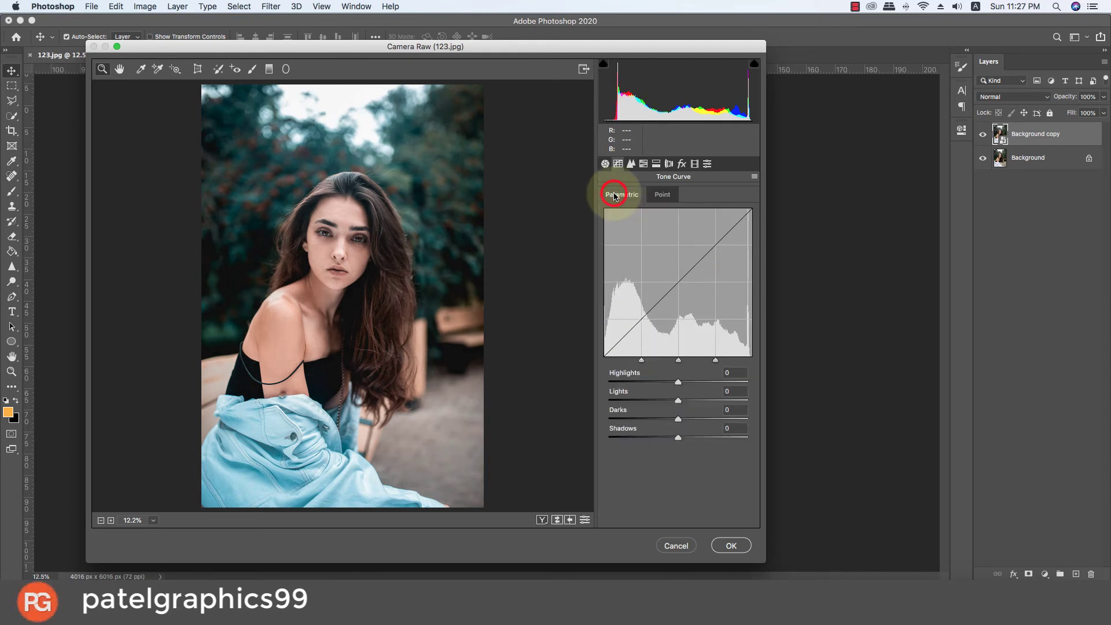
left_click(543, 521)
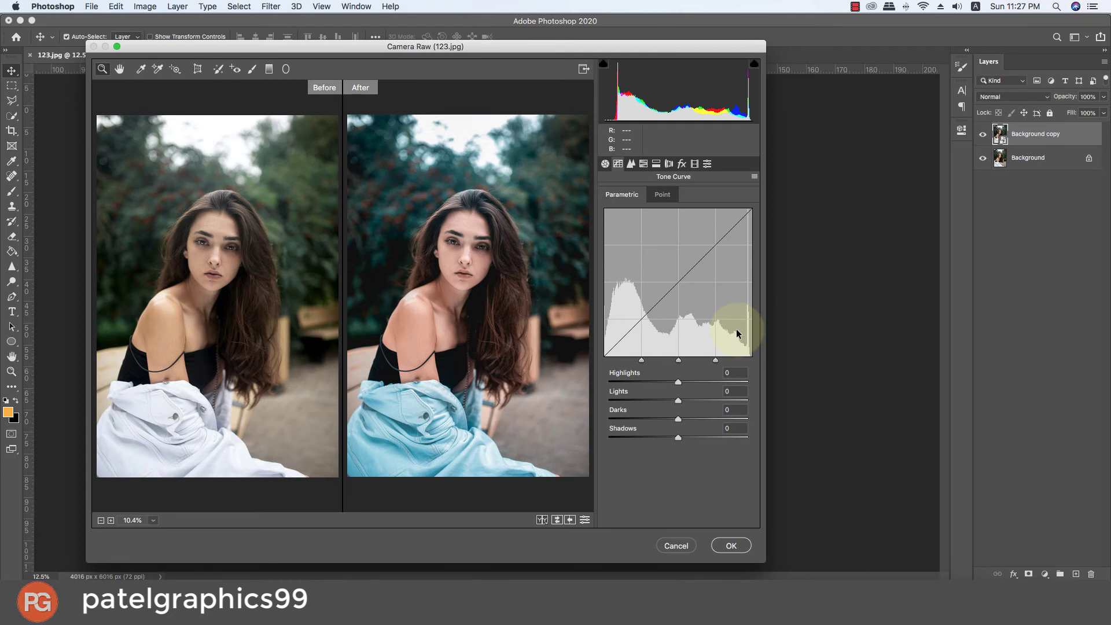
Commit the Camera Raw grade as a smart filter on Background copy
left_click(731, 545)
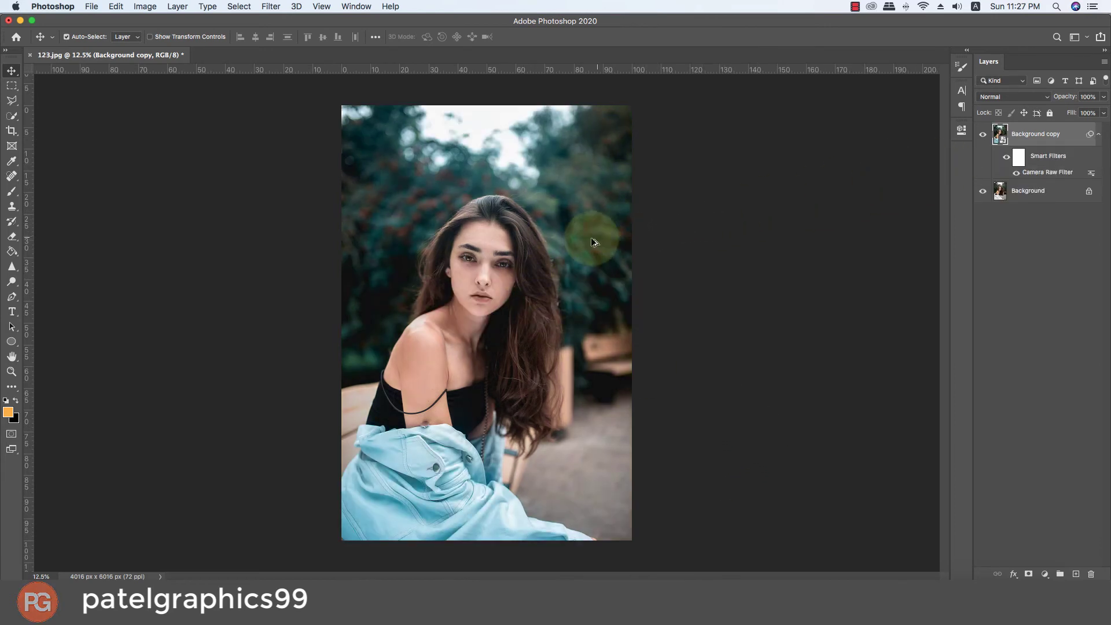
scroll(502, 239, "up", 2)
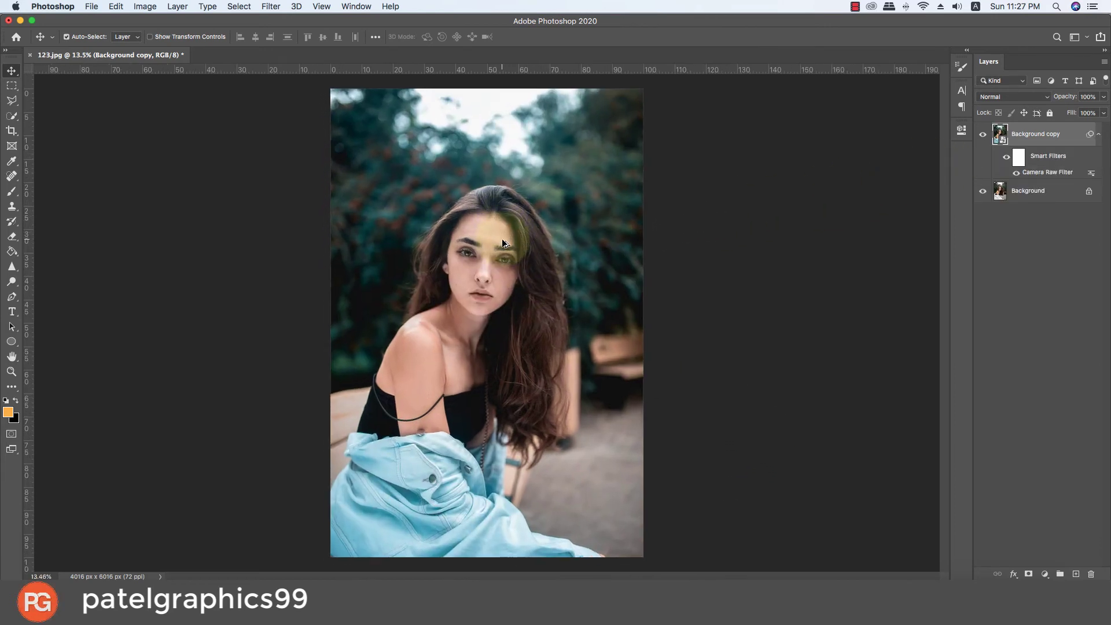
scroll(502, 238, "up", 1)
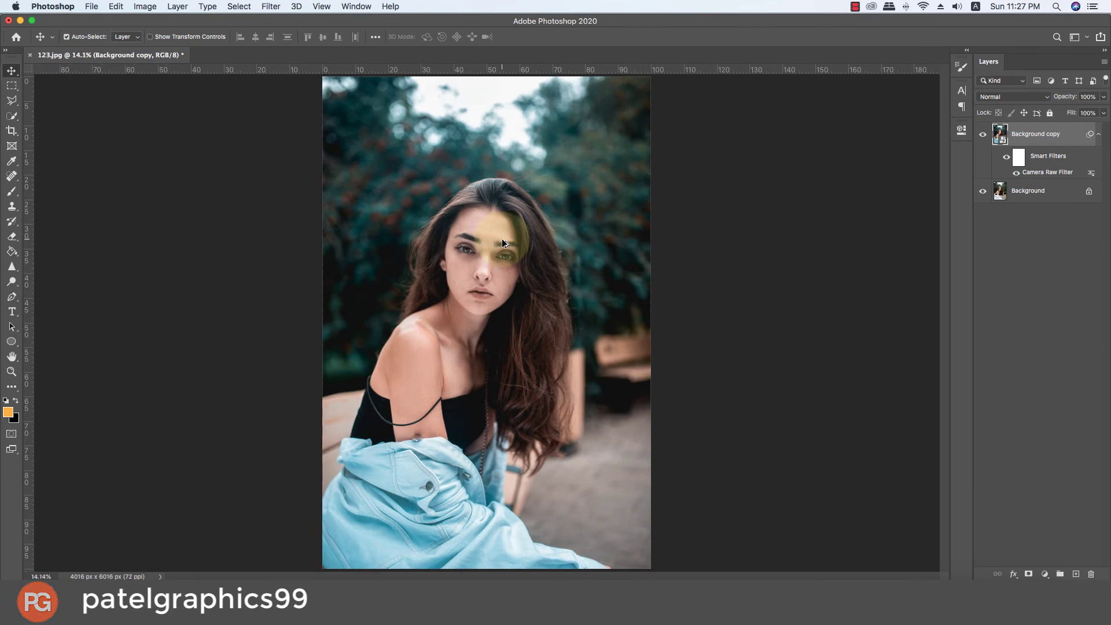
Toggle Background copy's visibility to compare with the original, leaving it visible
left_click(984, 135)
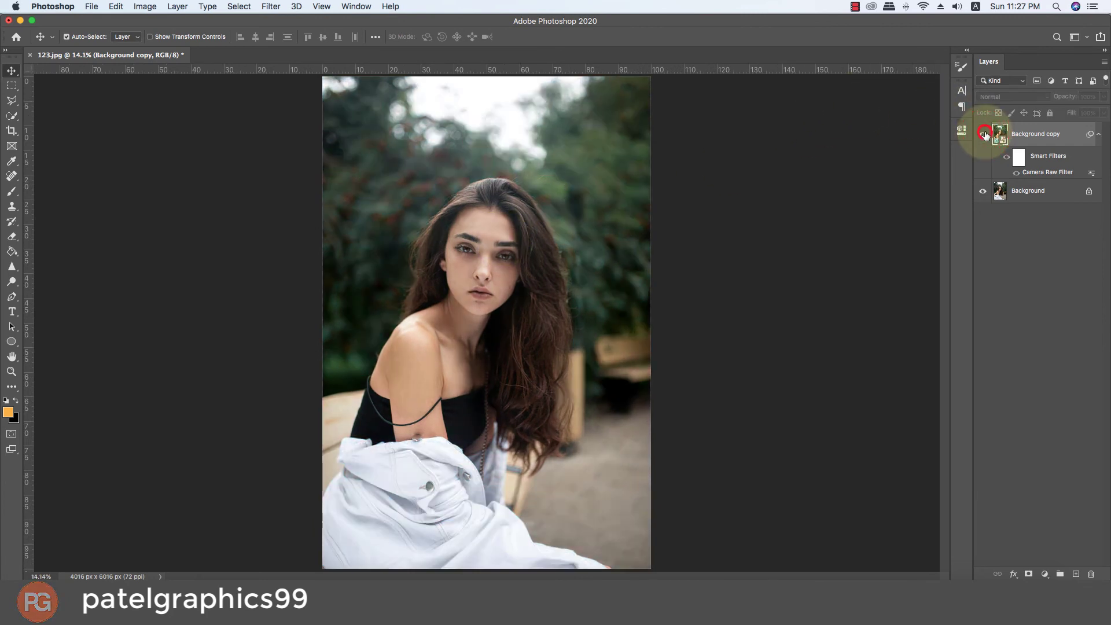
left_click(985, 135)
left_click(985, 134)
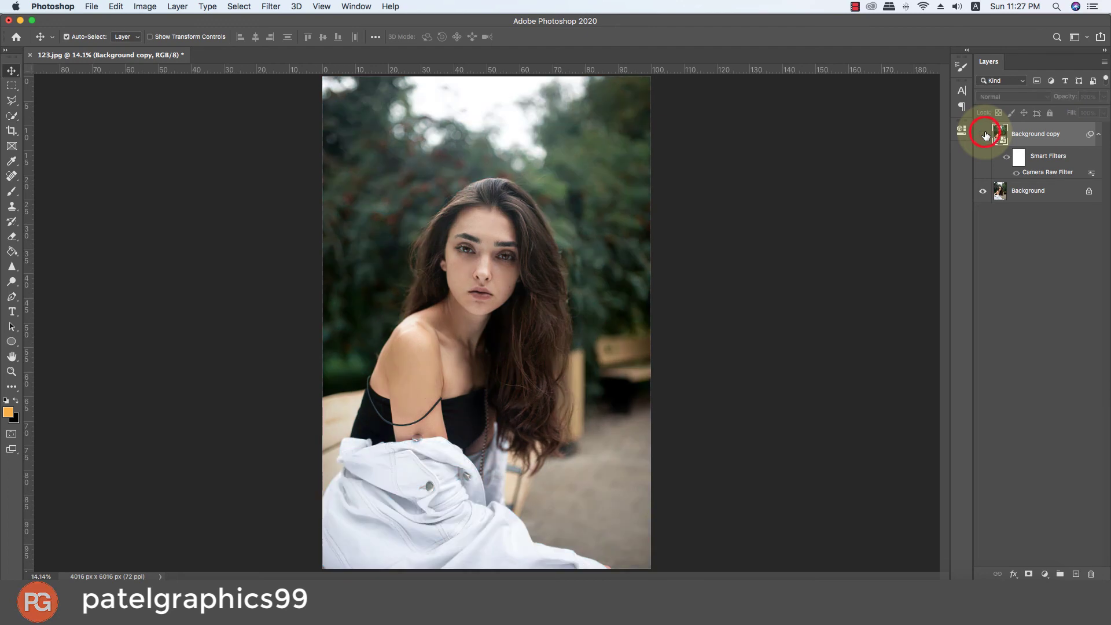
scroll(466, 243, "up", 5)
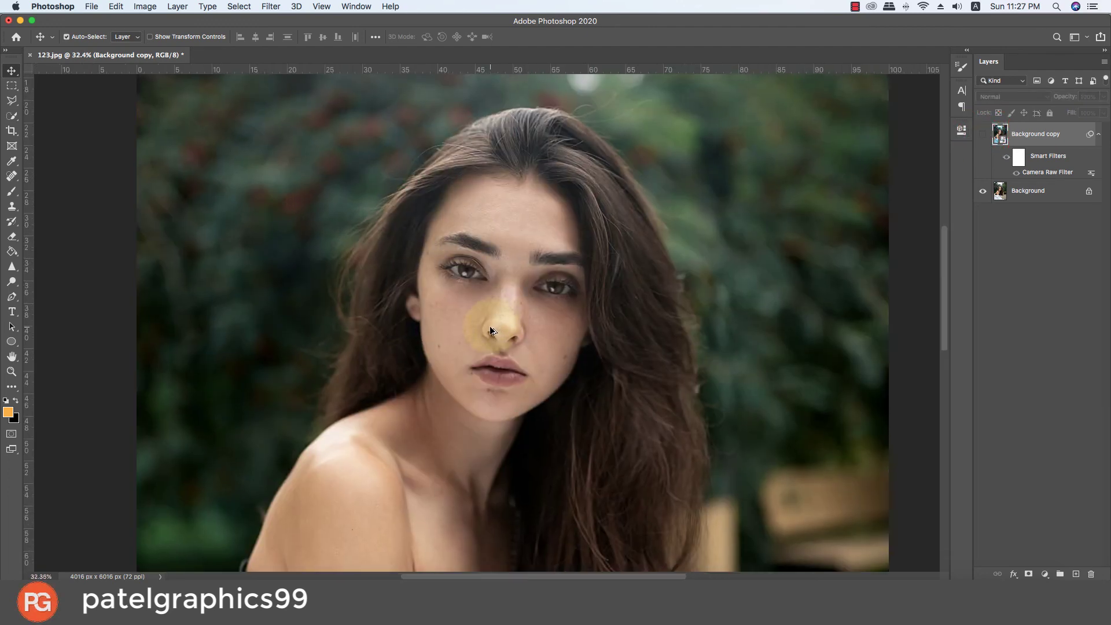
scroll(490, 330, "up", 2)
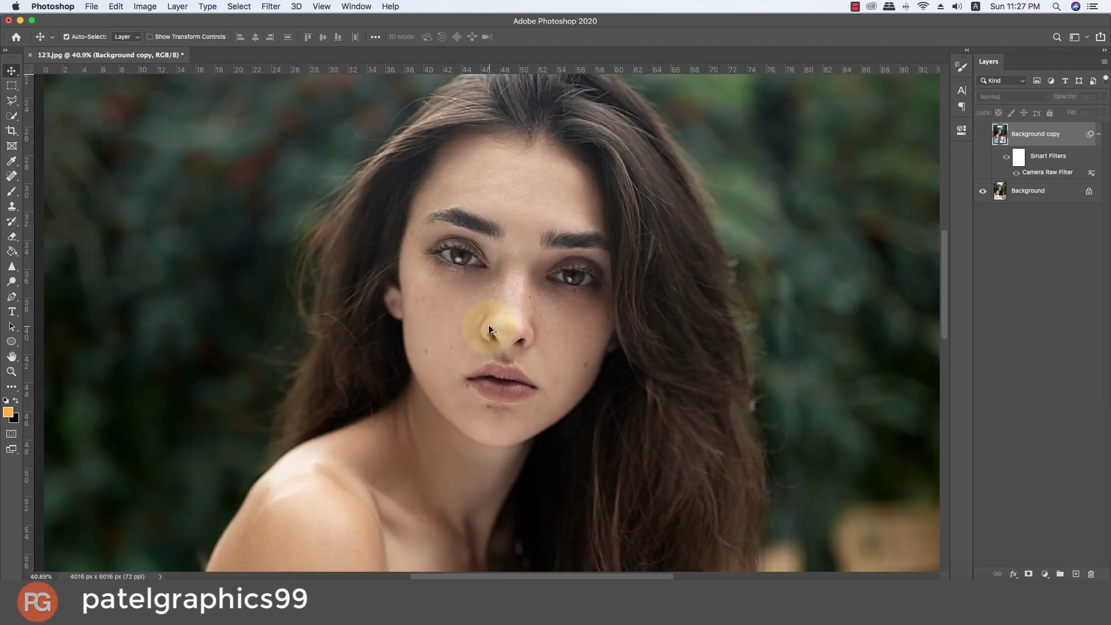
scroll(488, 325, "down", 2)
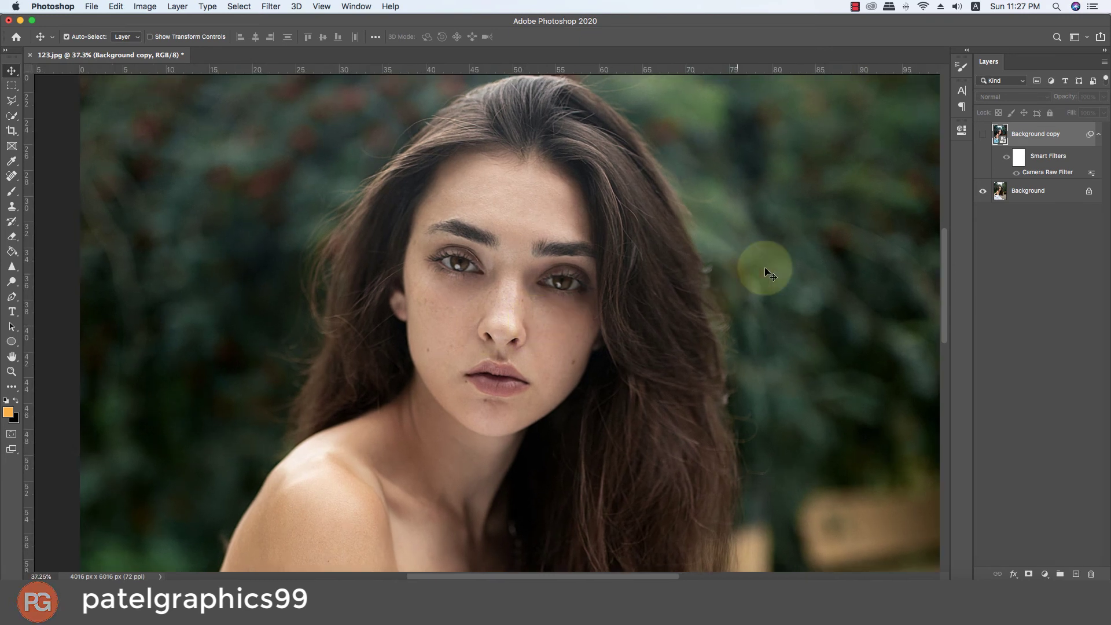
left_click(982, 134)
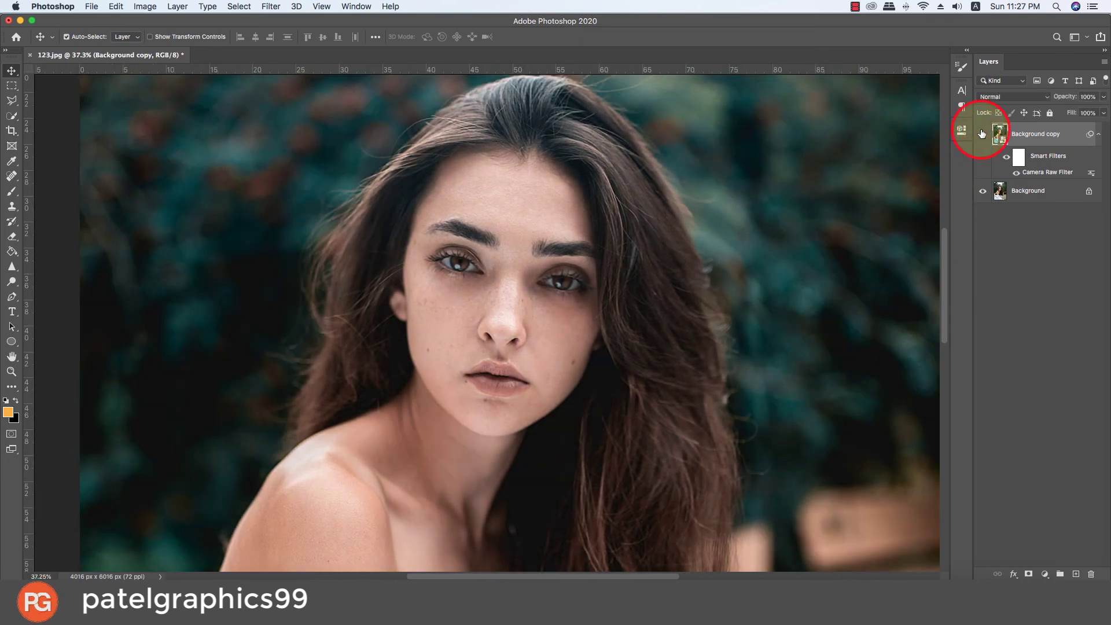
left_click(983, 134)
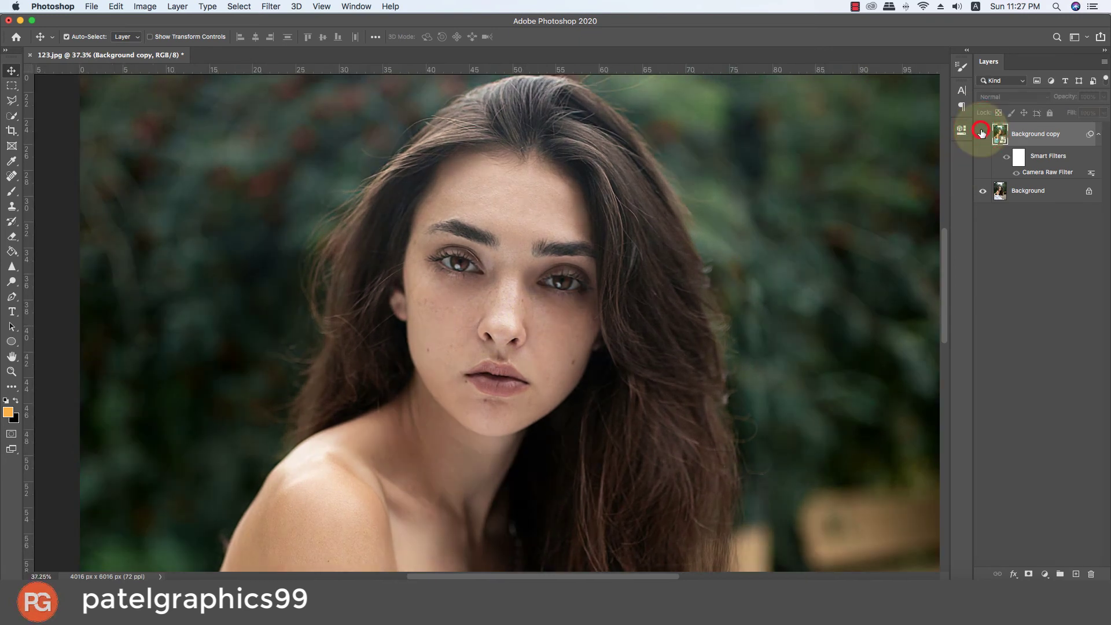
left_click(982, 133)
scroll(596, 252, "down", 2)
scroll(596, 252, "down", 2)
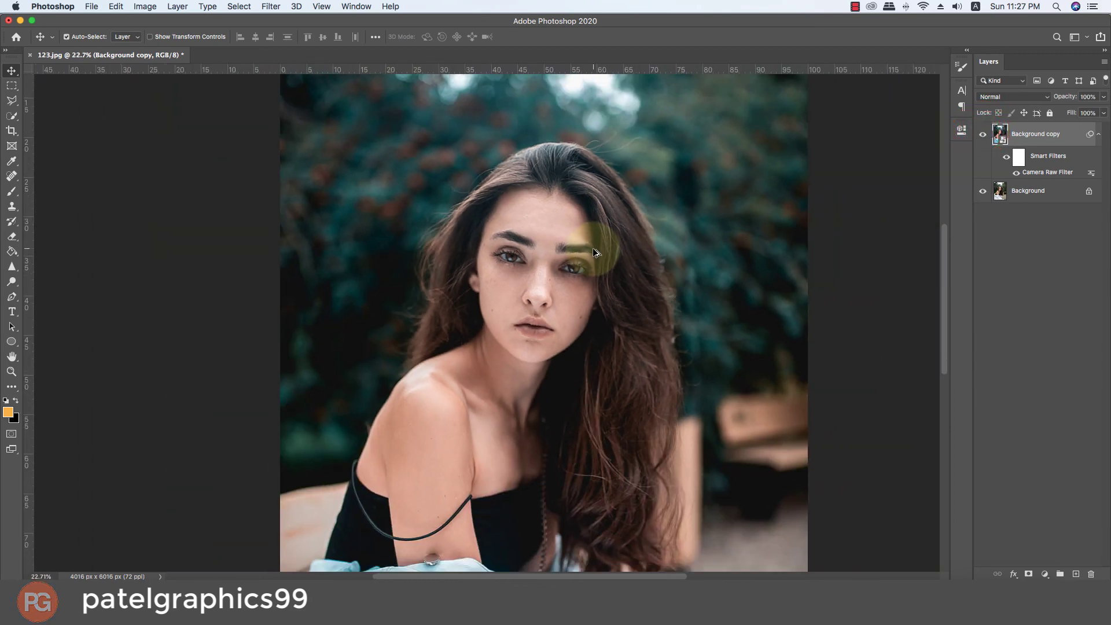
scroll(597, 252, "down", 1)
scroll(596, 252, "down", 1)
scroll(593, 248, "down", 2)
scroll(592, 248, "down", 2)
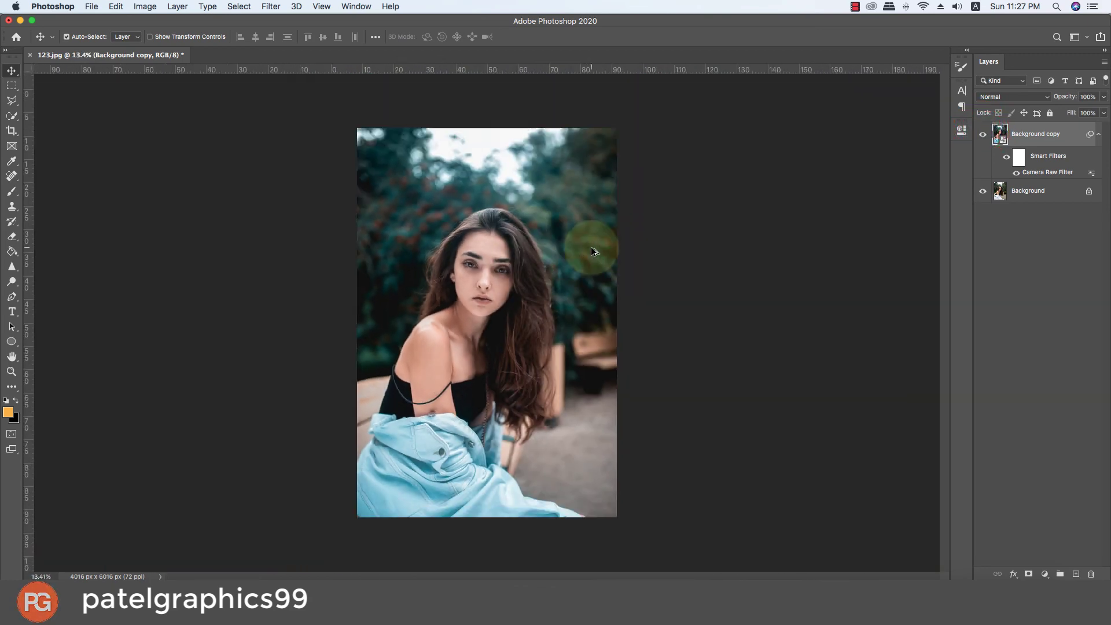
scroll(553, 235, "up", 1)
scroll(552, 237, "up", 1)
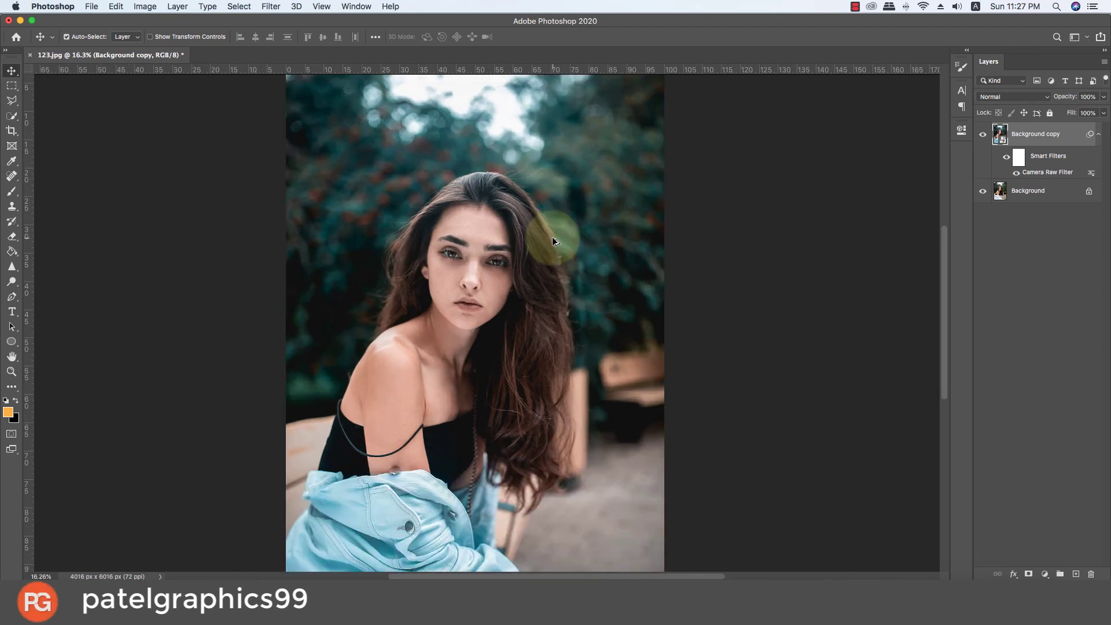